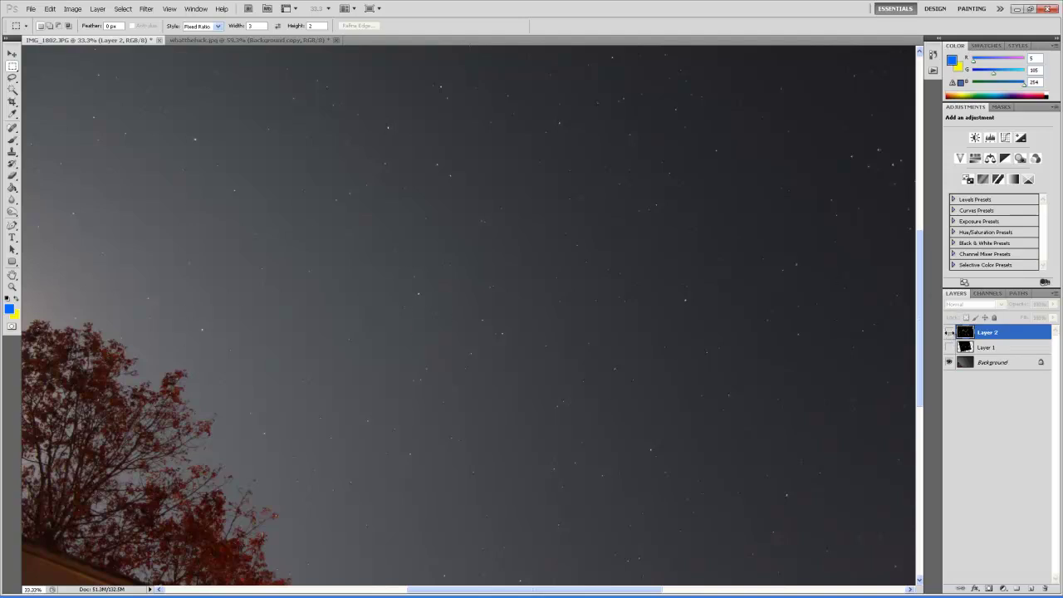
Flash the Pegasus star-chart overlay on and off, then switch to the whatthefuck.jpg photo
left_click(949, 332)
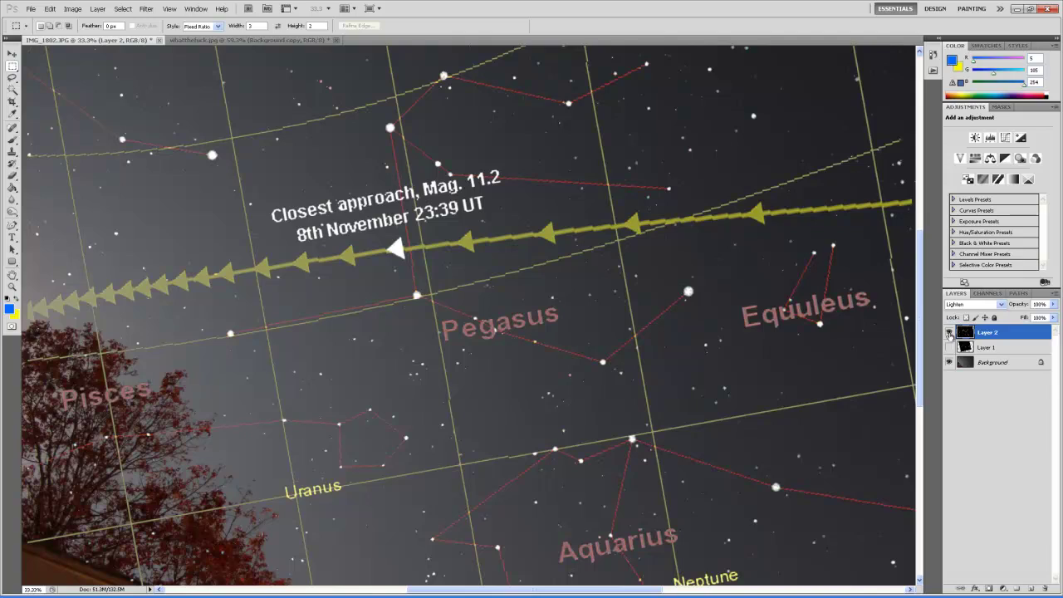
left_click(950, 333)
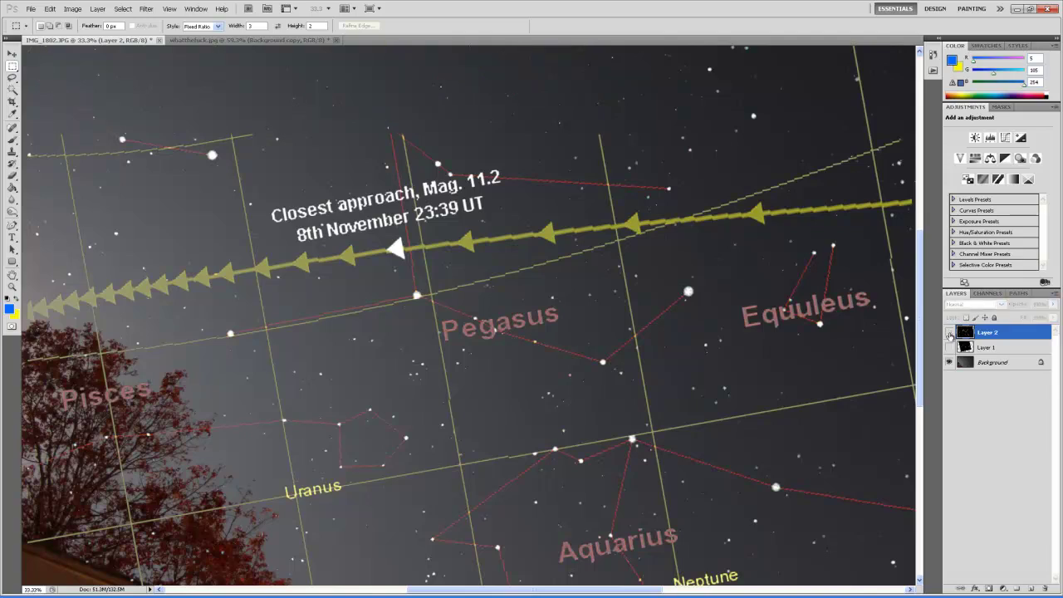
left_click(209, 42)
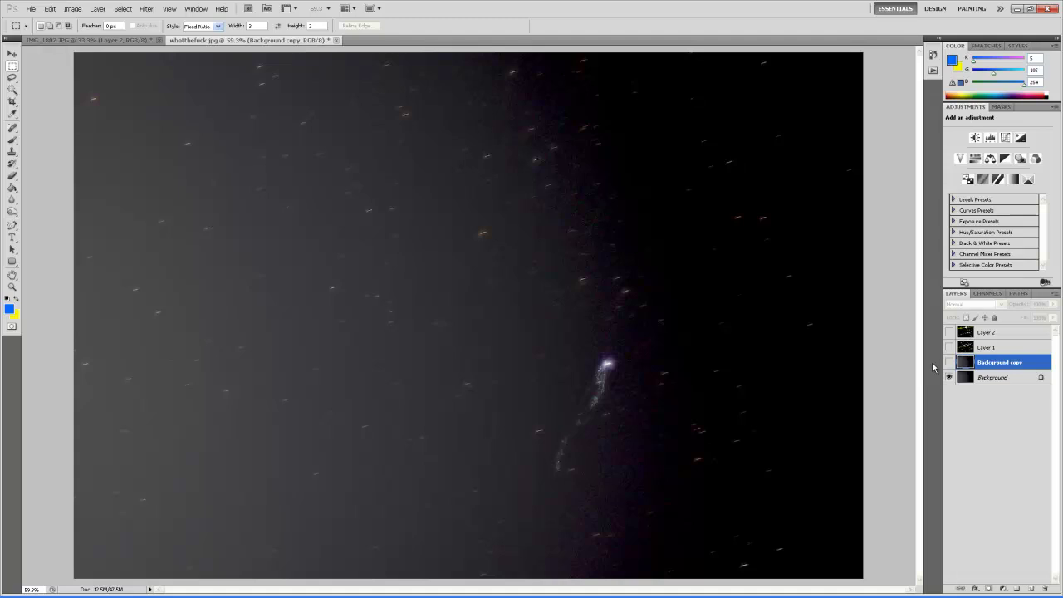
Show and hide the star-chart overlay over the streaking object, then open the View menu
left_click(949, 332)
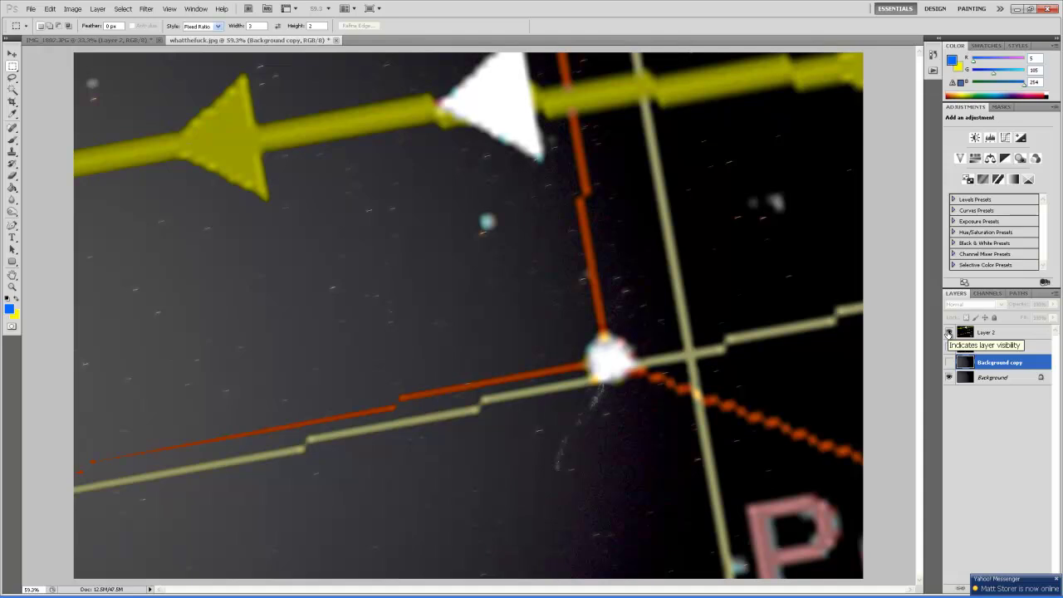
left_click(949, 332)
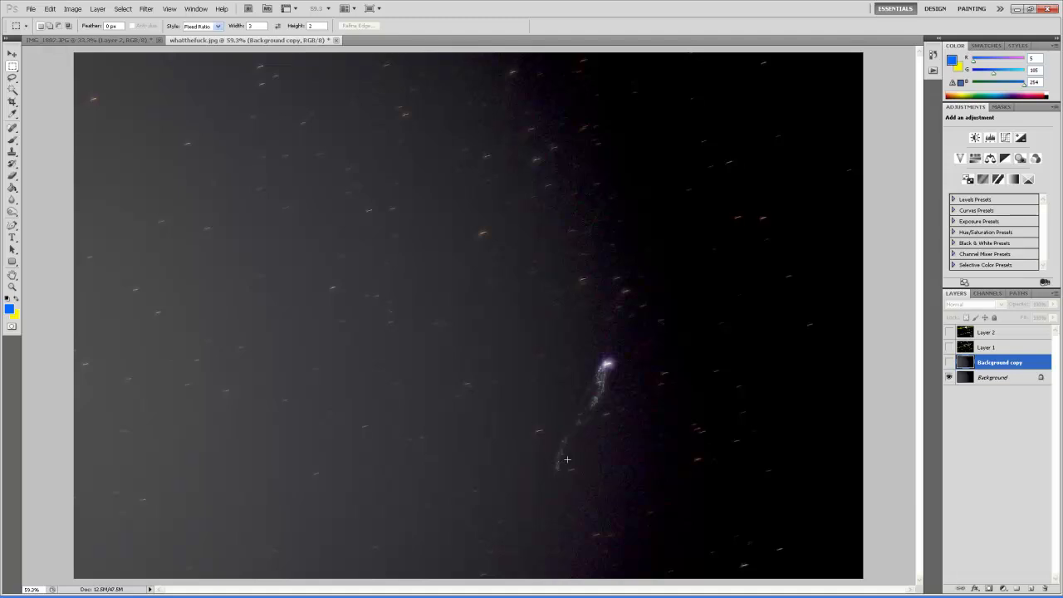
left_click(170, 9)
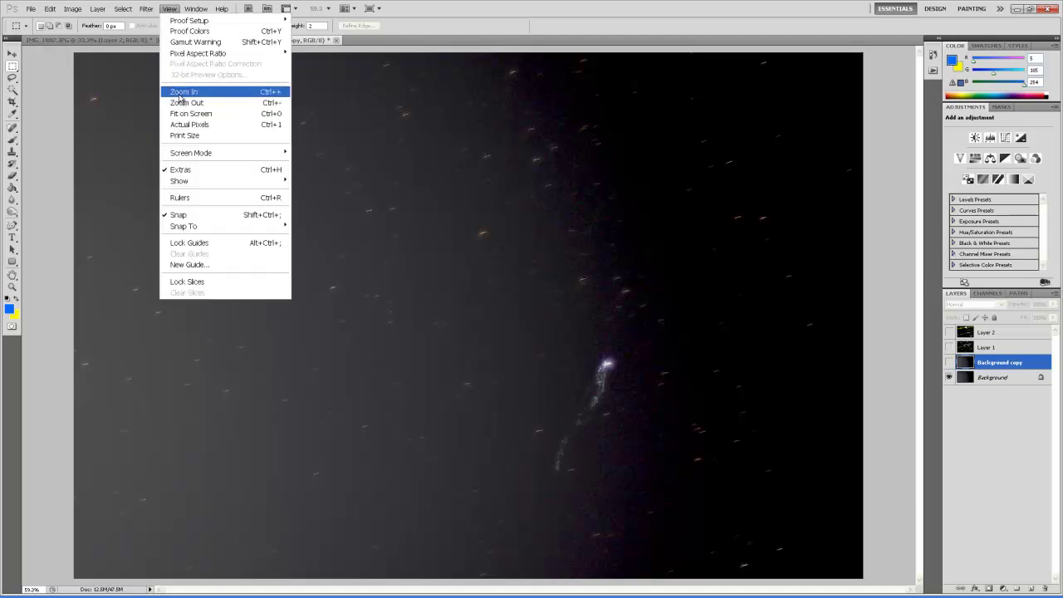
Centre the streaking object at Actual Pixels, then toggle the Background layer off and on
left_click(183, 124)
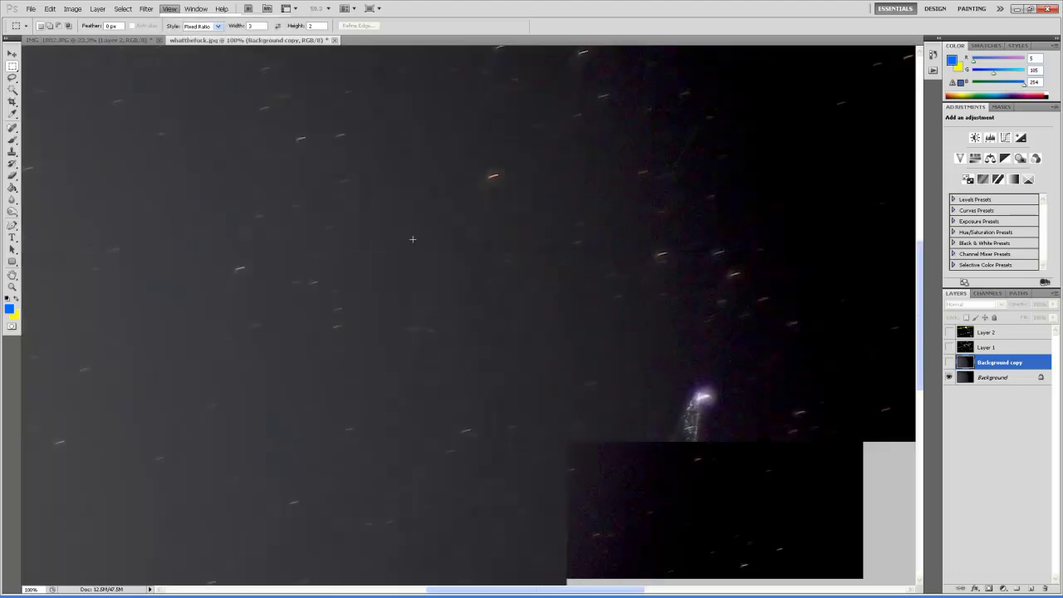
scroll(486, 298, "down", 2)
scroll(487, 301, "down", 2)
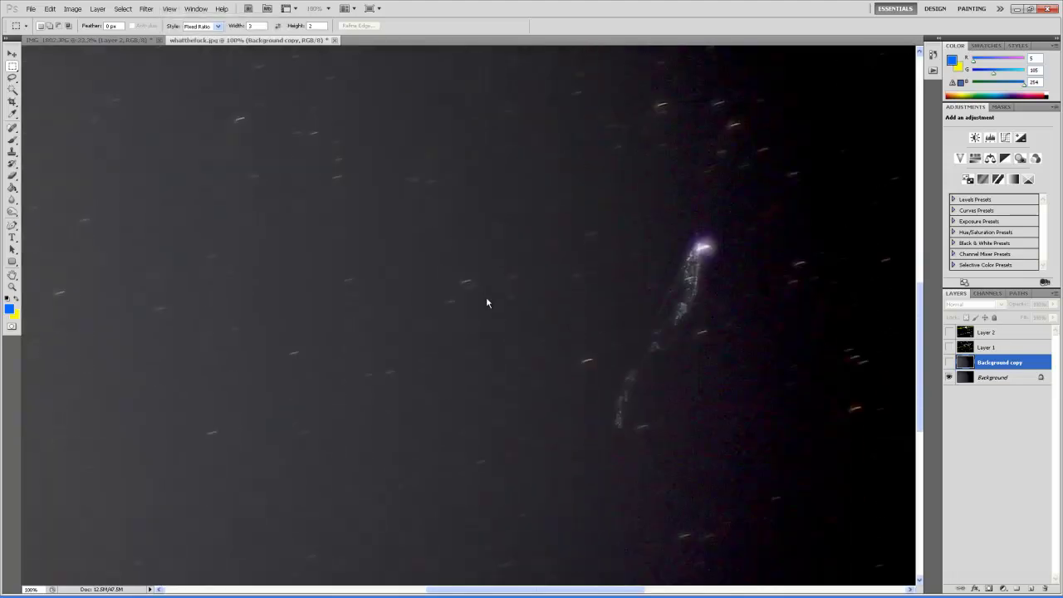
left_click_drag(617, 593, 660, 593)
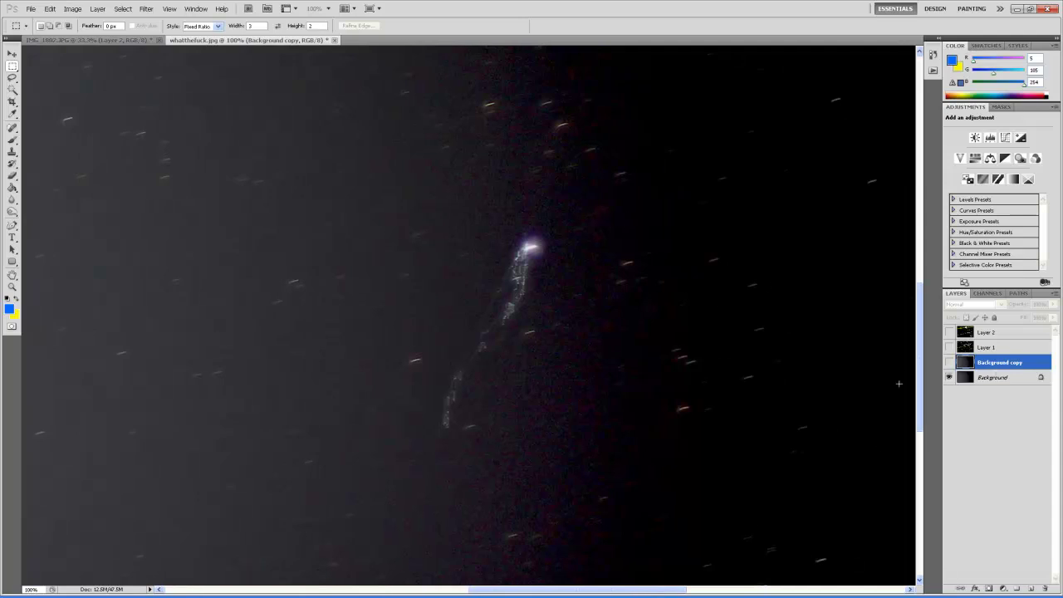
left_click(951, 379)
Browse the Image and Select menus without choosing any command
left_click(50, 9)
mouse_move(73, 8)
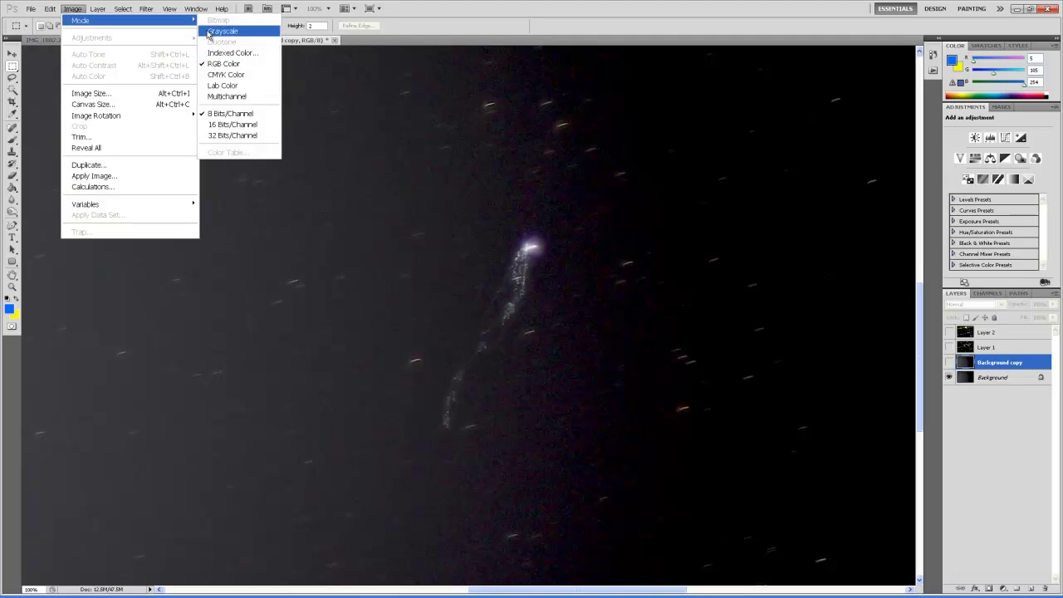
left_click(170, 8)
left_click(80, 11)
mouse_move(91, 38)
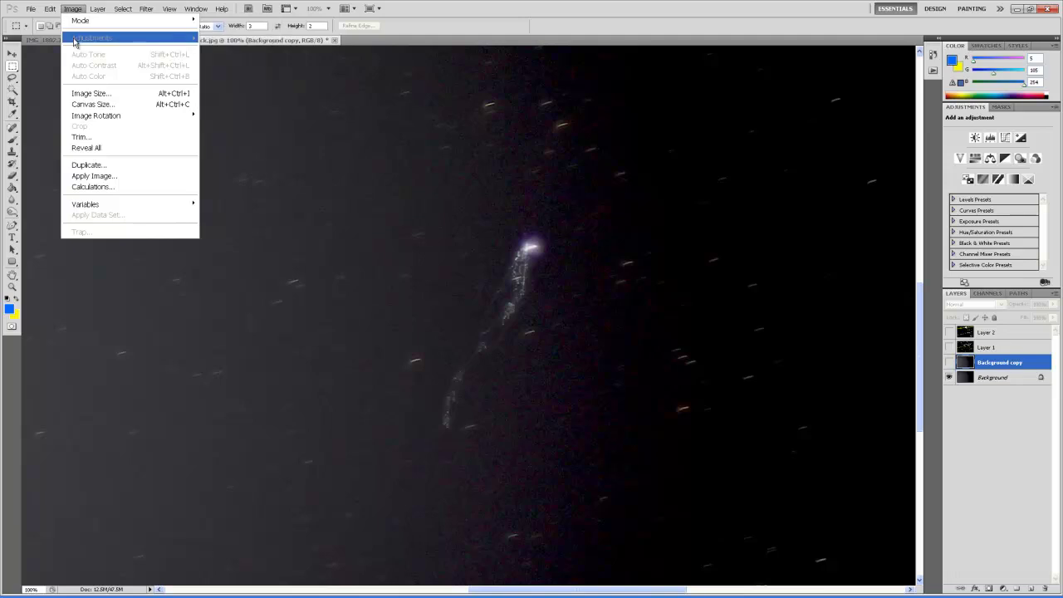
mouse_move(122, 9)
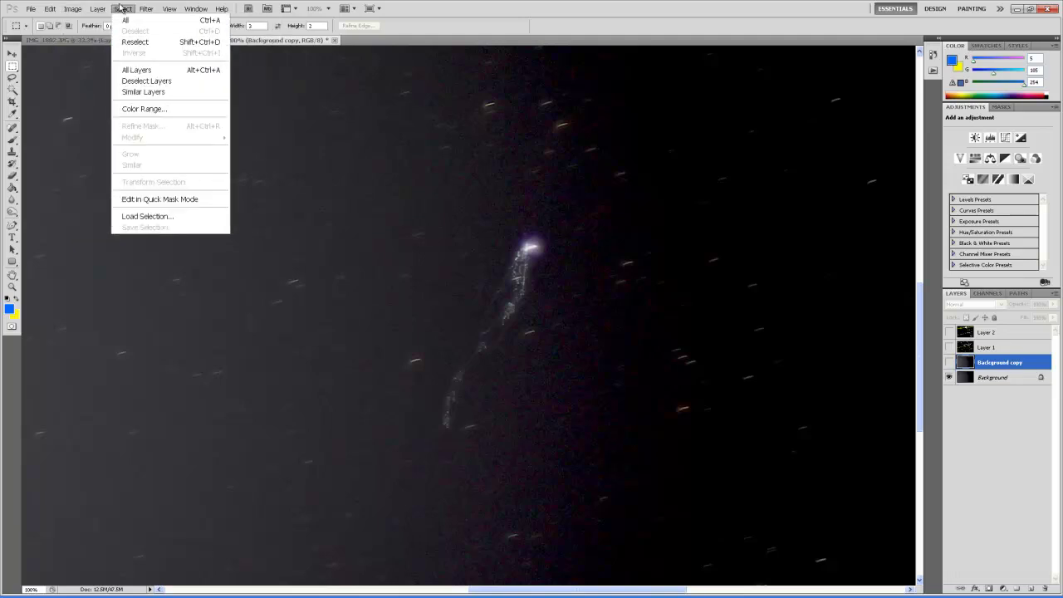
left_click(142, 11)
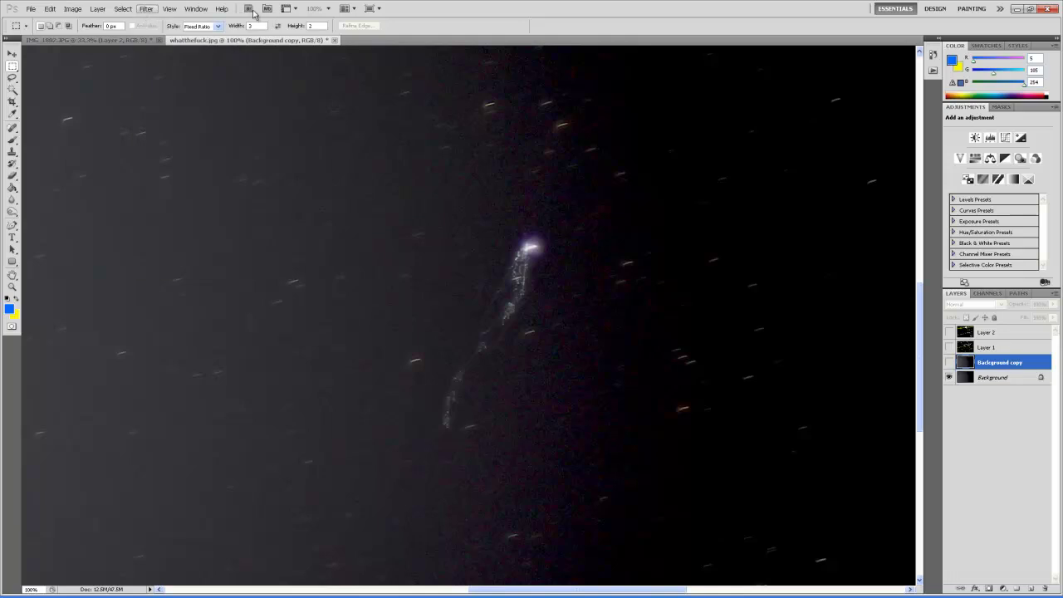
Turn Background copy's visibility back on and make it the active layer
left_click(983, 418)
left_click(949, 363)
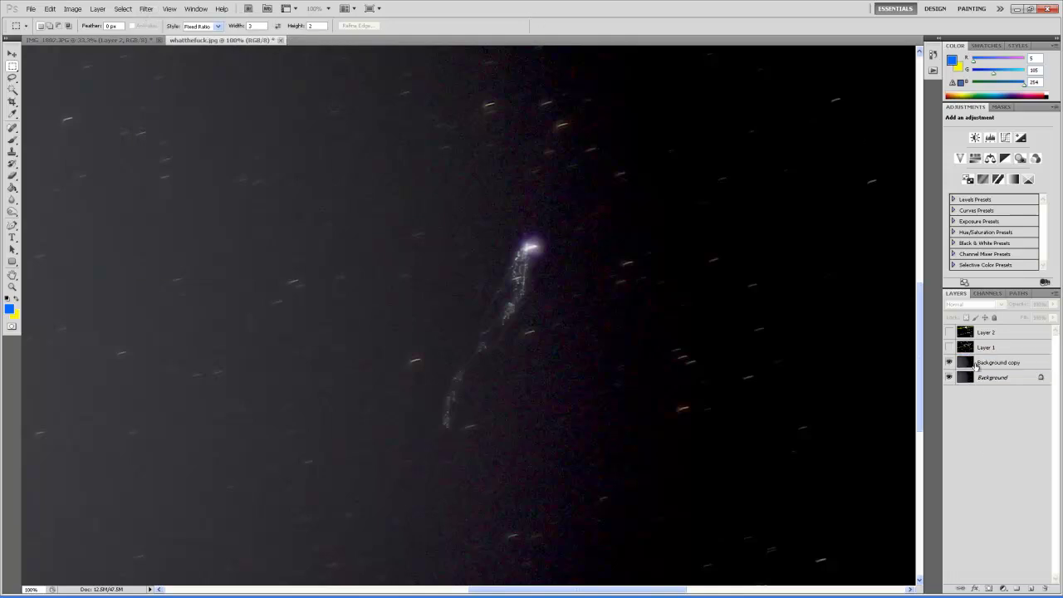
left_click(972, 366)
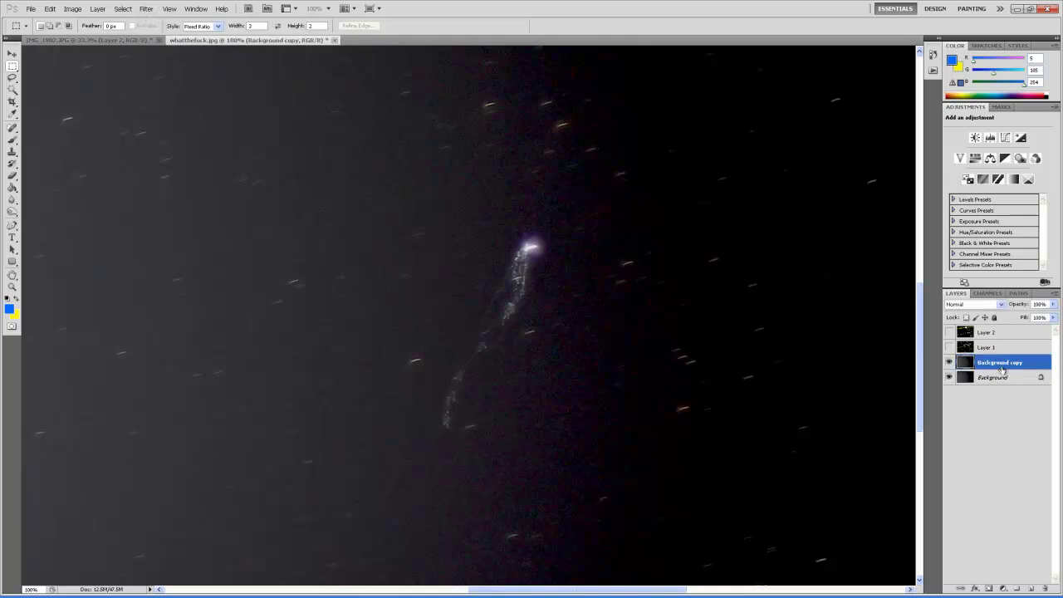
Open Levels for the Background copy and move its window clear of the object
left_click(73, 9)
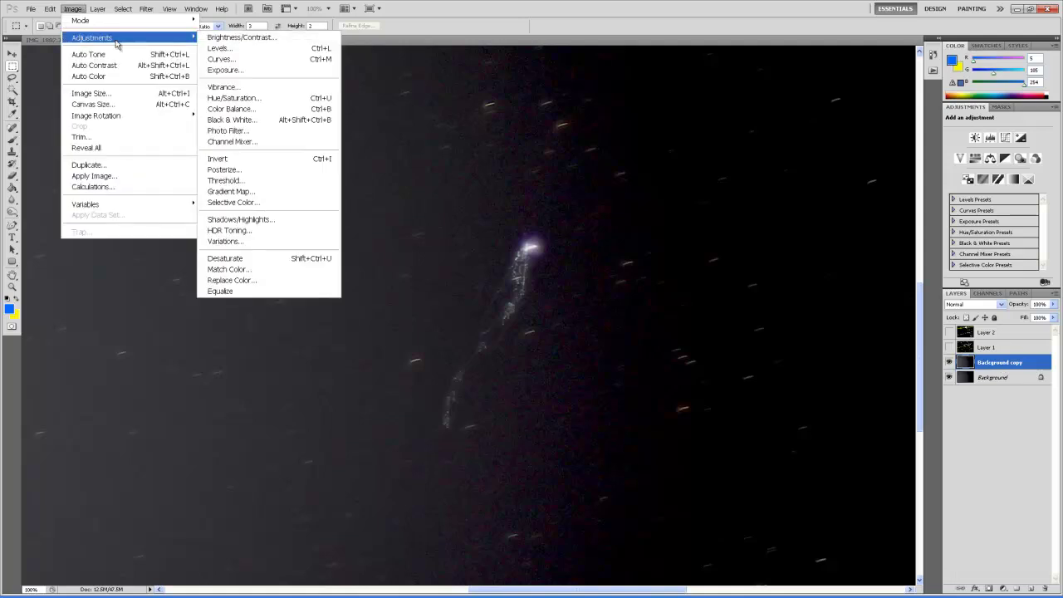
left_click(245, 50)
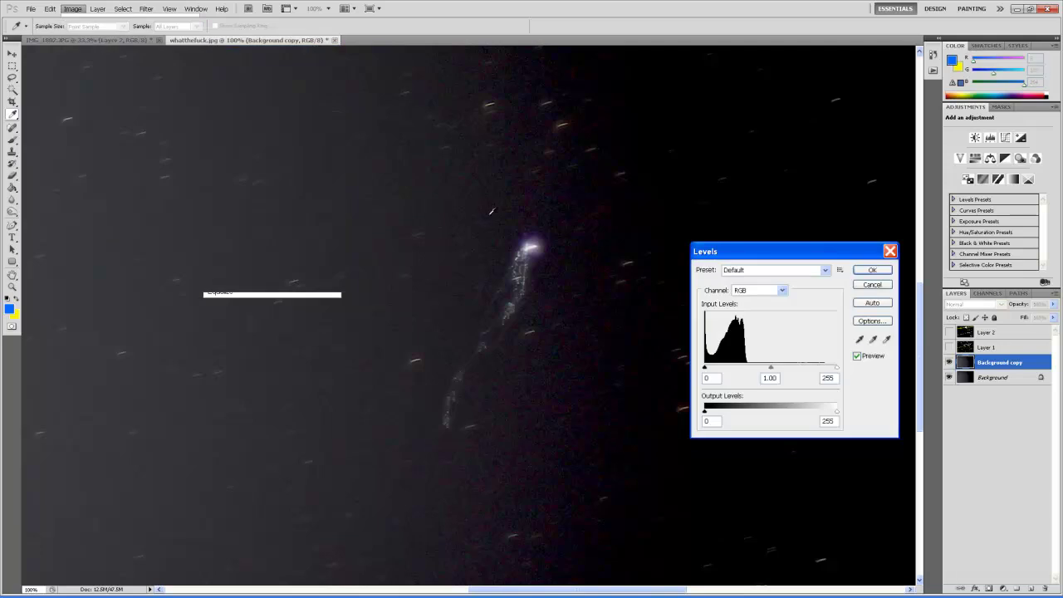
left_click_drag(751, 253, 715, 332)
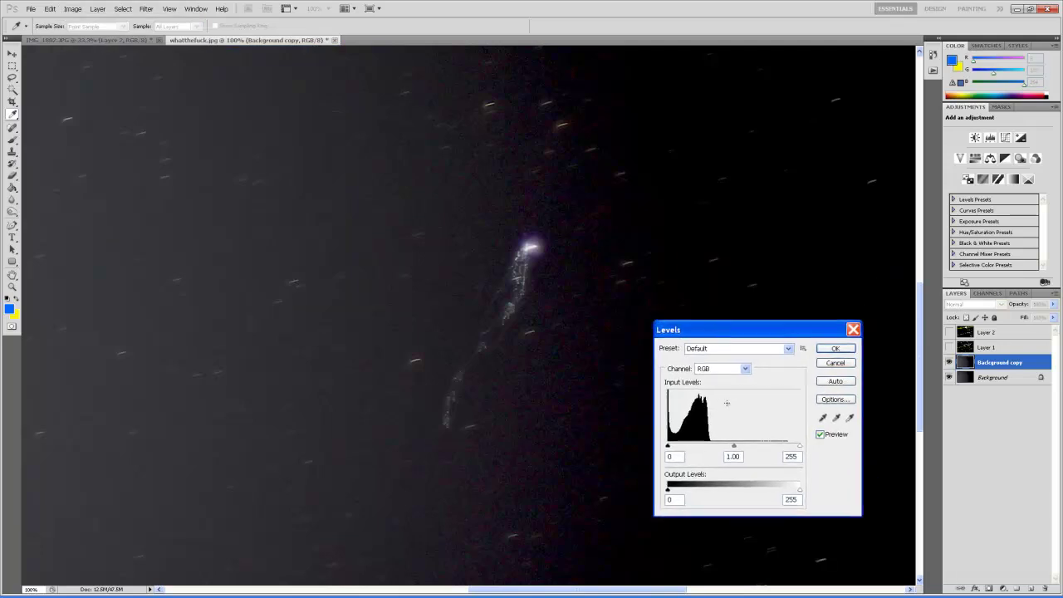
Set the Levels input values to 17, 1.83 and 134 to brighten the streak and stars
left_click_drag(735, 450, 705, 450)
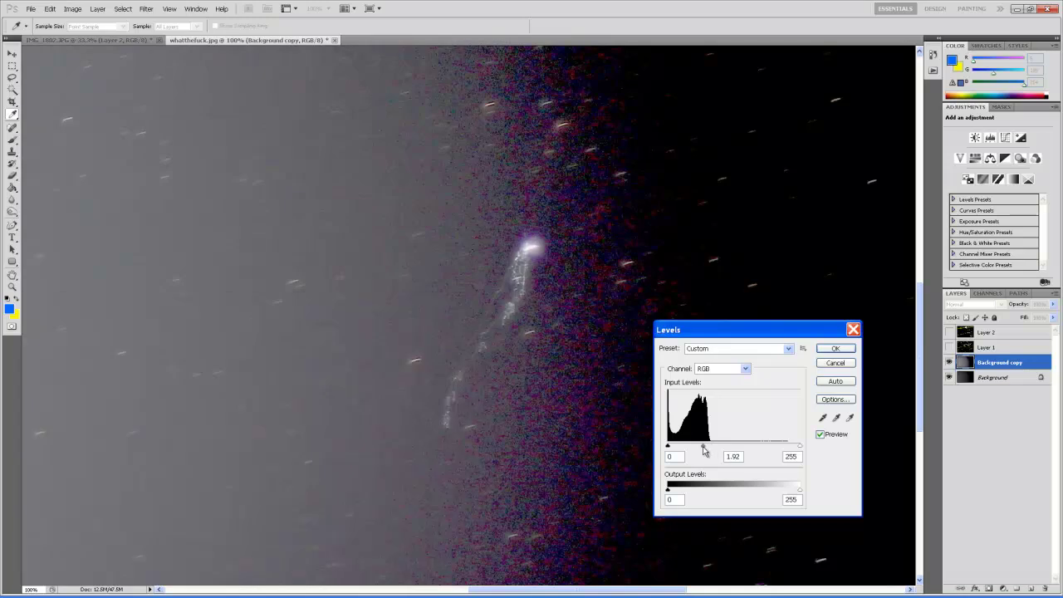
left_click_drag(704, 450, 711, 451)
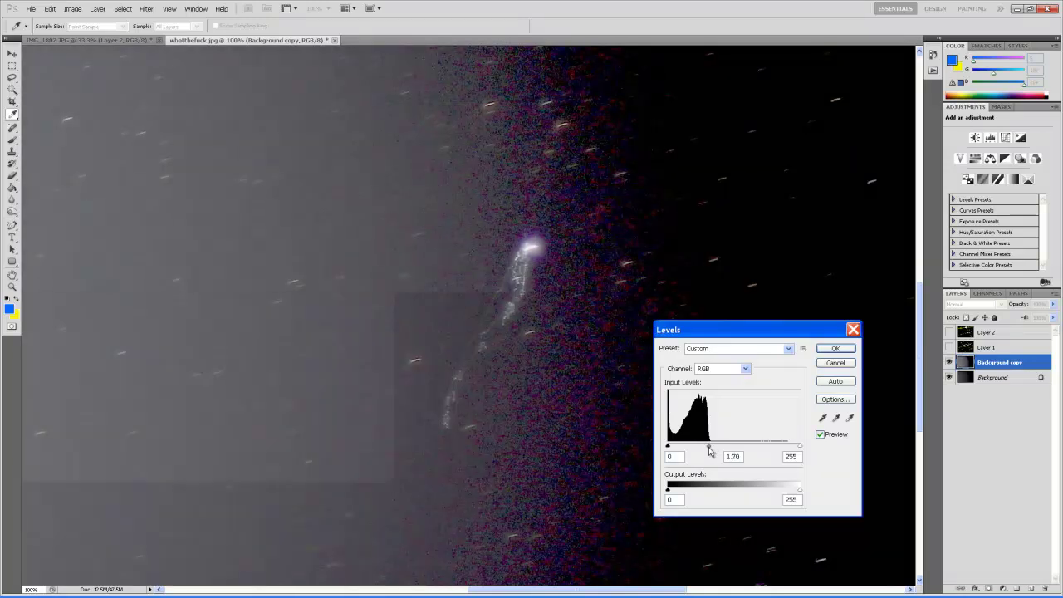
left_click(711, 451)
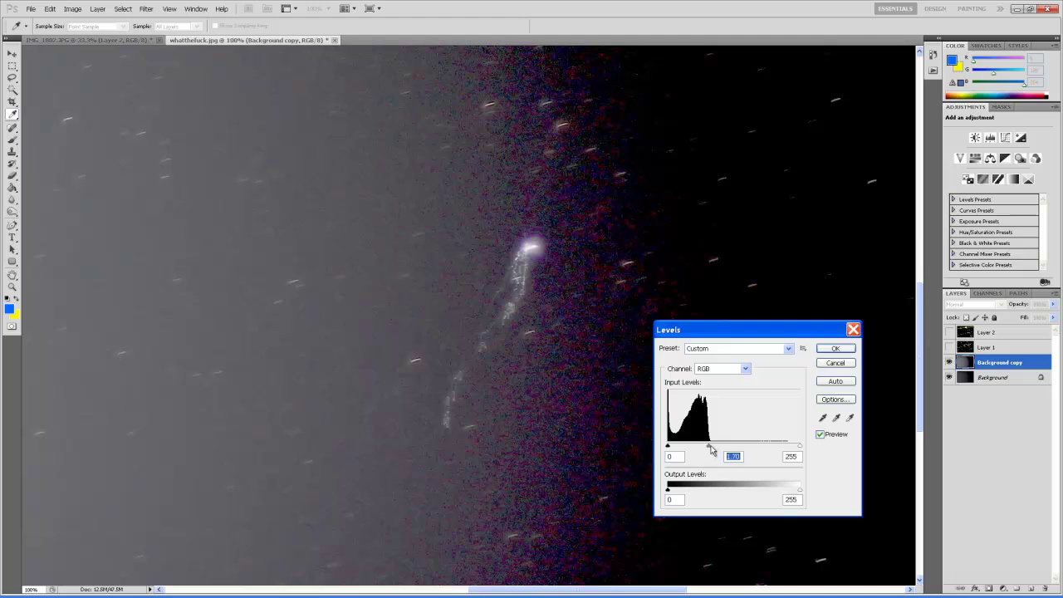
left_click_drag(668, 447, 669, 447)
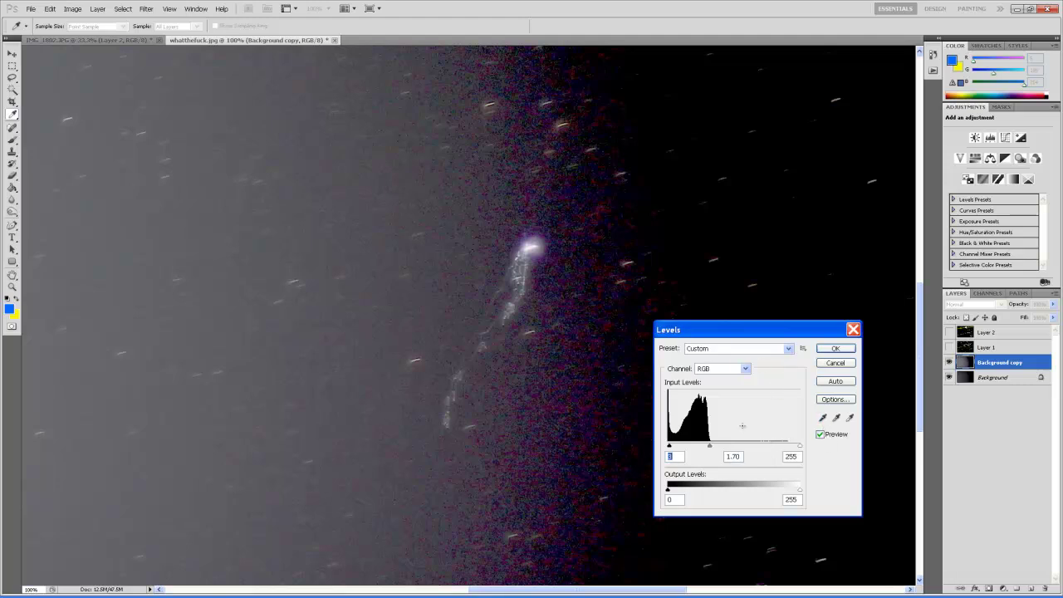
left_click_drag(710, 447, 720, 449)
mouse_move(801, 450)
left_mouse_down()
mouse_move(690, 448)
mouse_move(738, 447)
left_mouse_up()
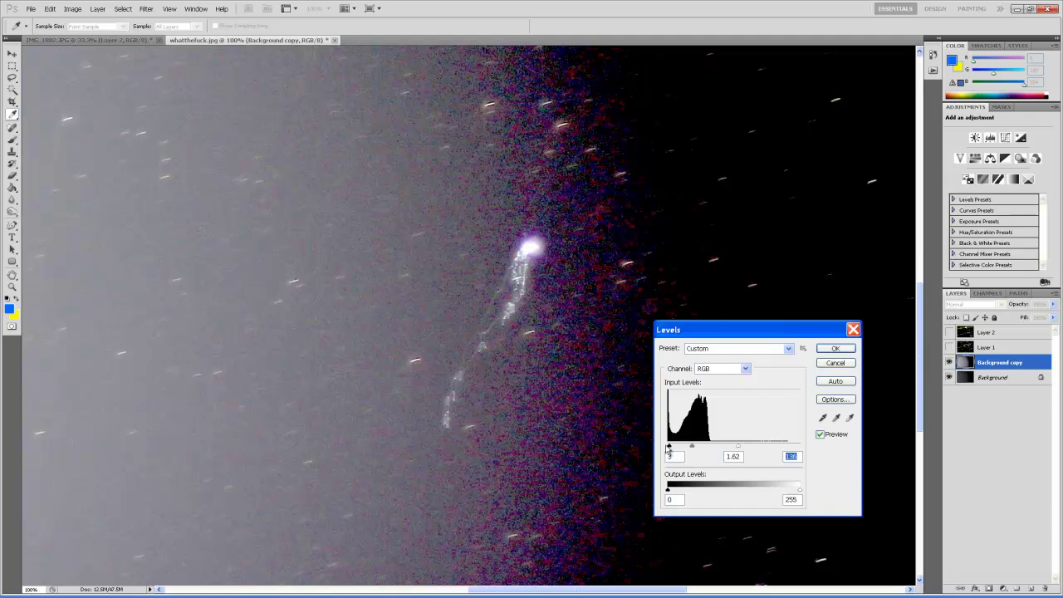
mouse_move(670, 447)
left_mouse_down()
mouse_move(738, 448)
mouse_move(728, 447)
left_mouse_up()
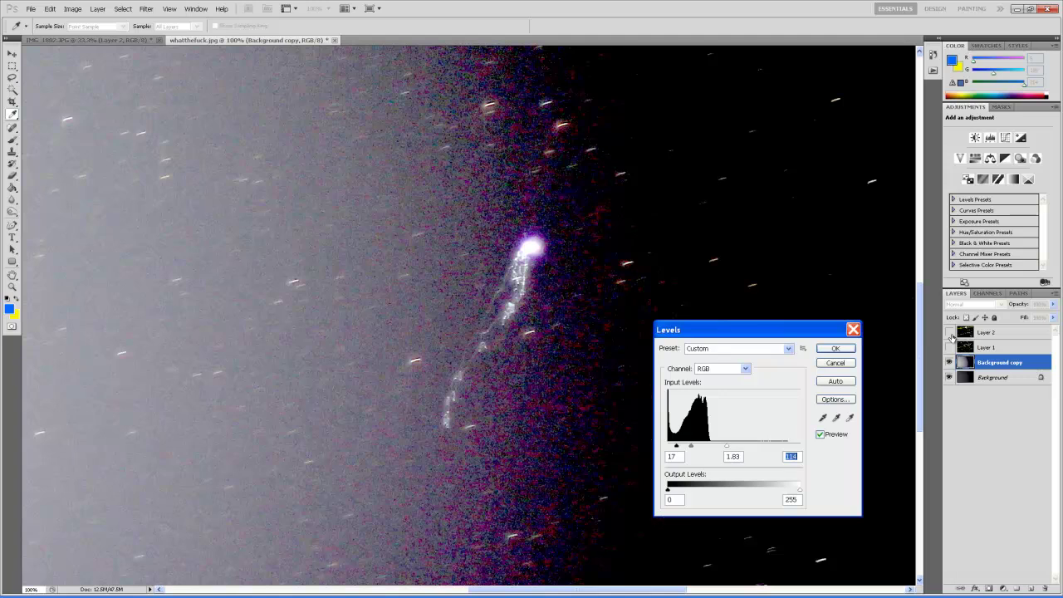
Confirm the Levels brightening and flash the Pegasus star-chart overlay
left_click(844, 349)
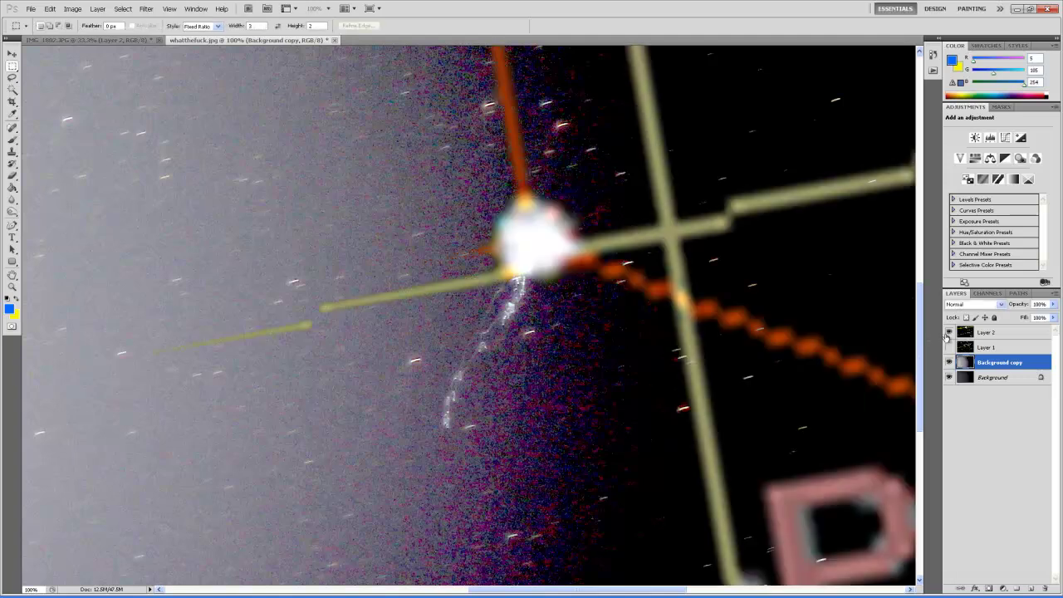
left_click(948, 333)
left_click(948, 333)
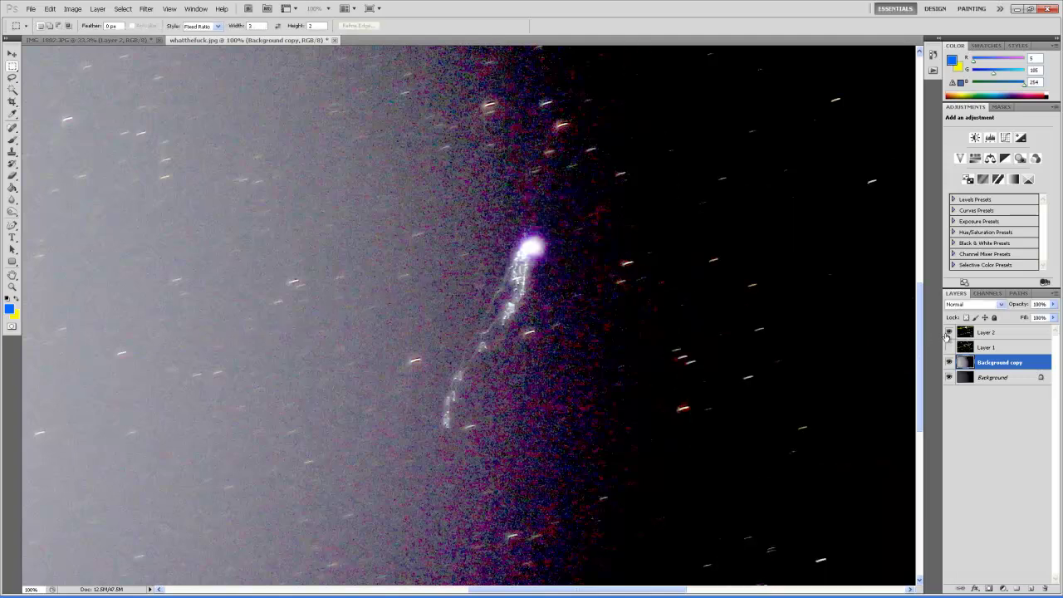
Compare against the chart overlay, then hide Background copy and toggle the original Background layer
left_click(949, 334)
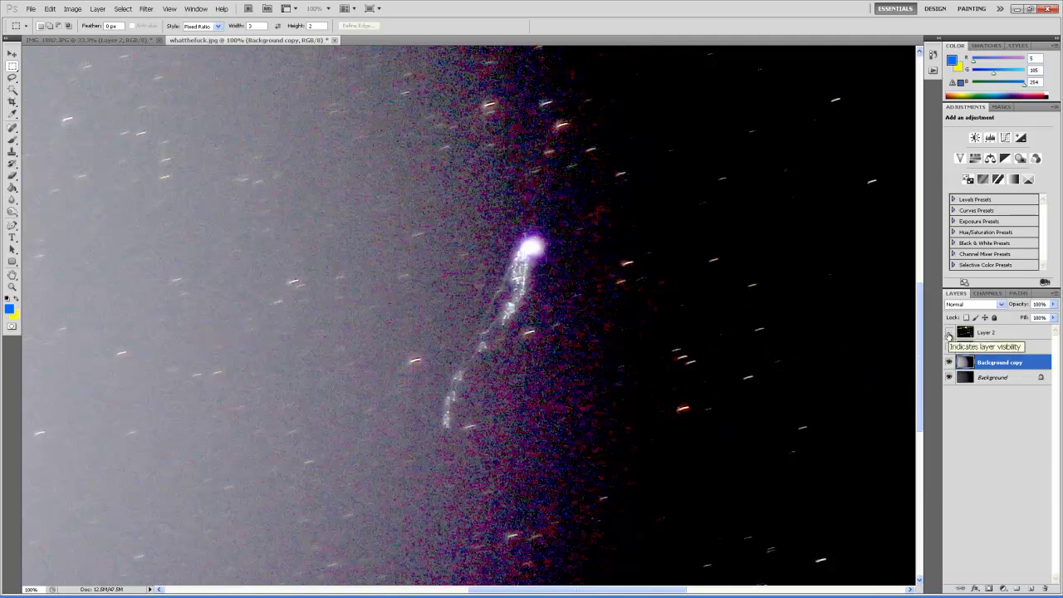
left_click(949, 334)
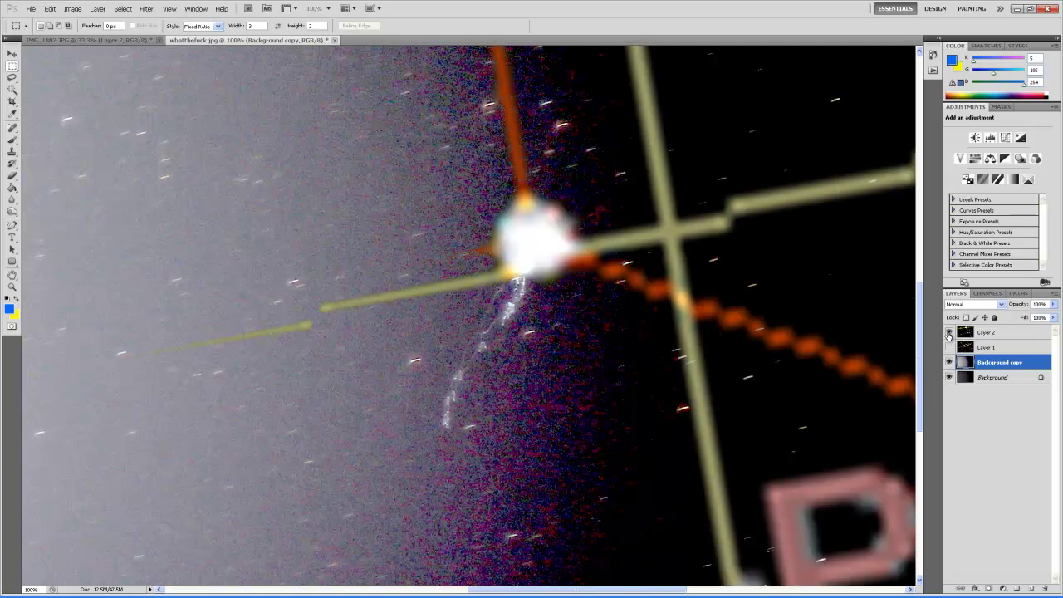
left_click(948, 333)
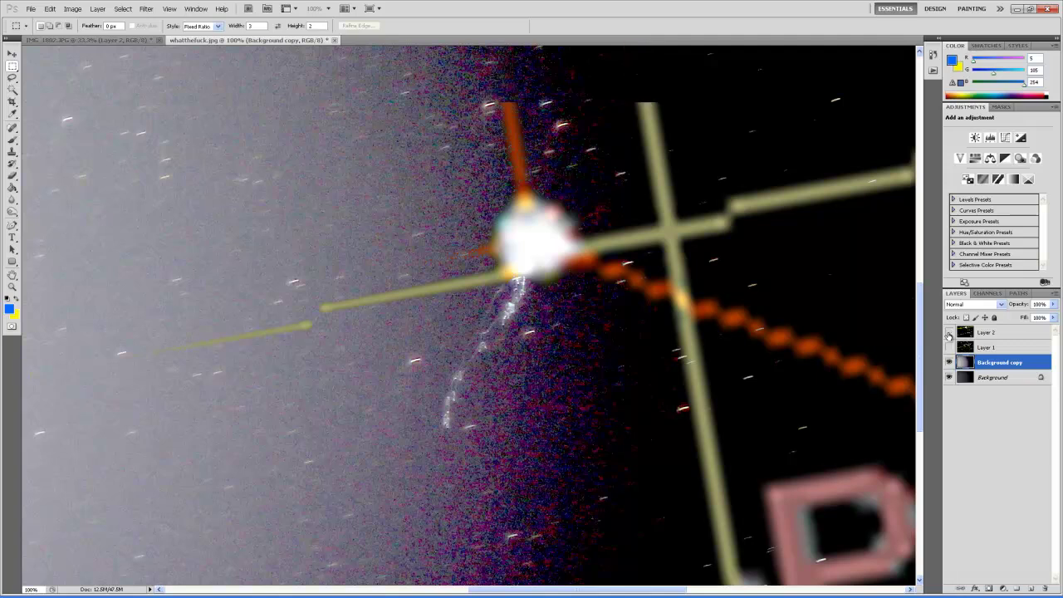
left_click(949, 363)
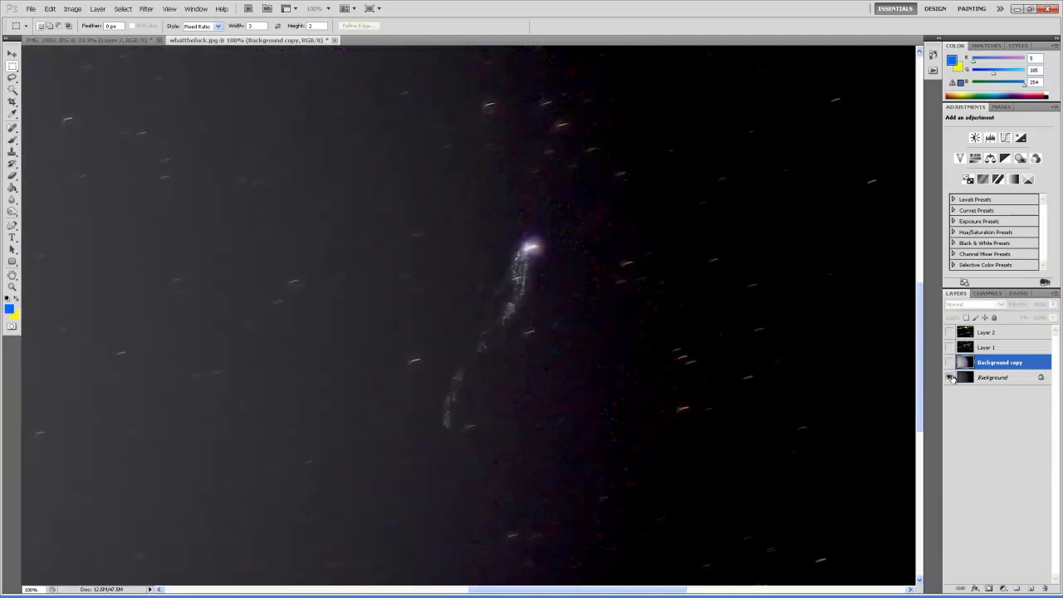
left_click(949, 378)
left_click(128, 41)
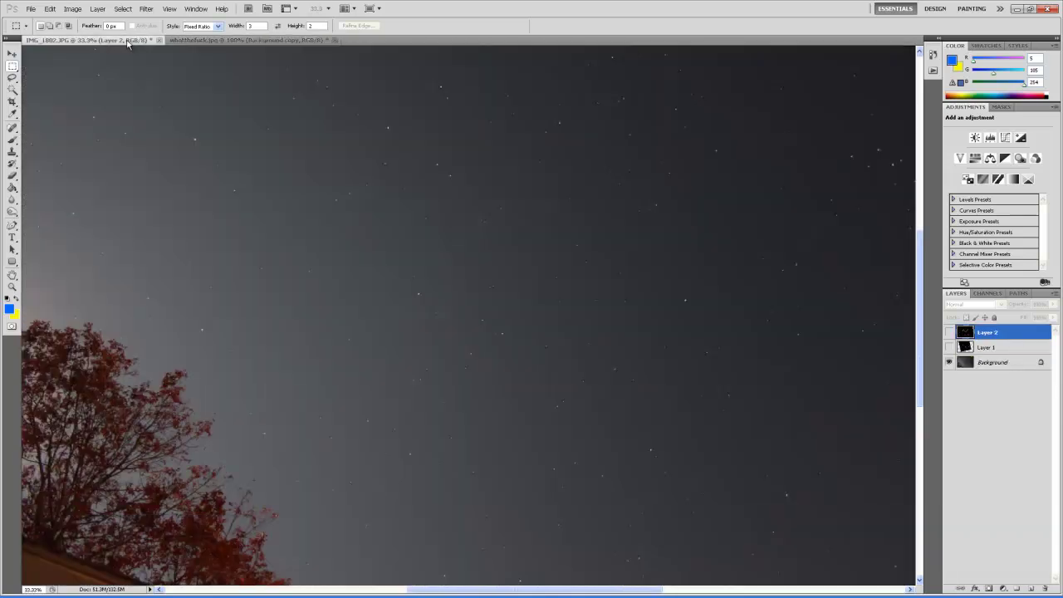